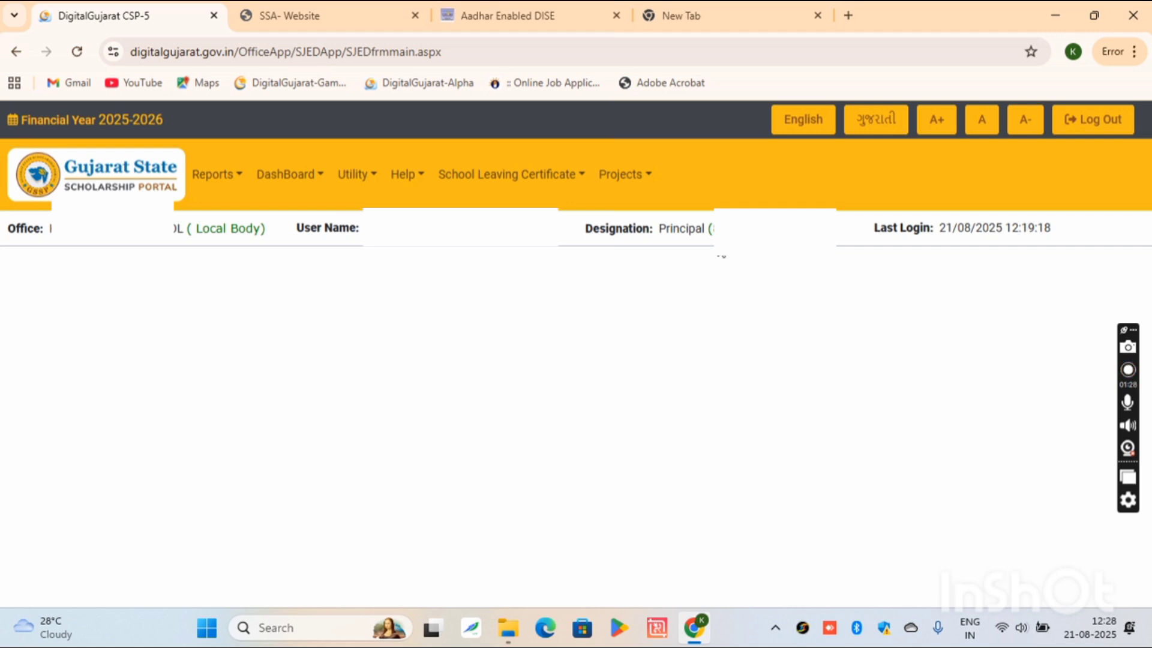
- Open the Aadhaar Enabled DISE child tracking system from the Samagra Shiksha Gujarat website
left_click(330, 18)
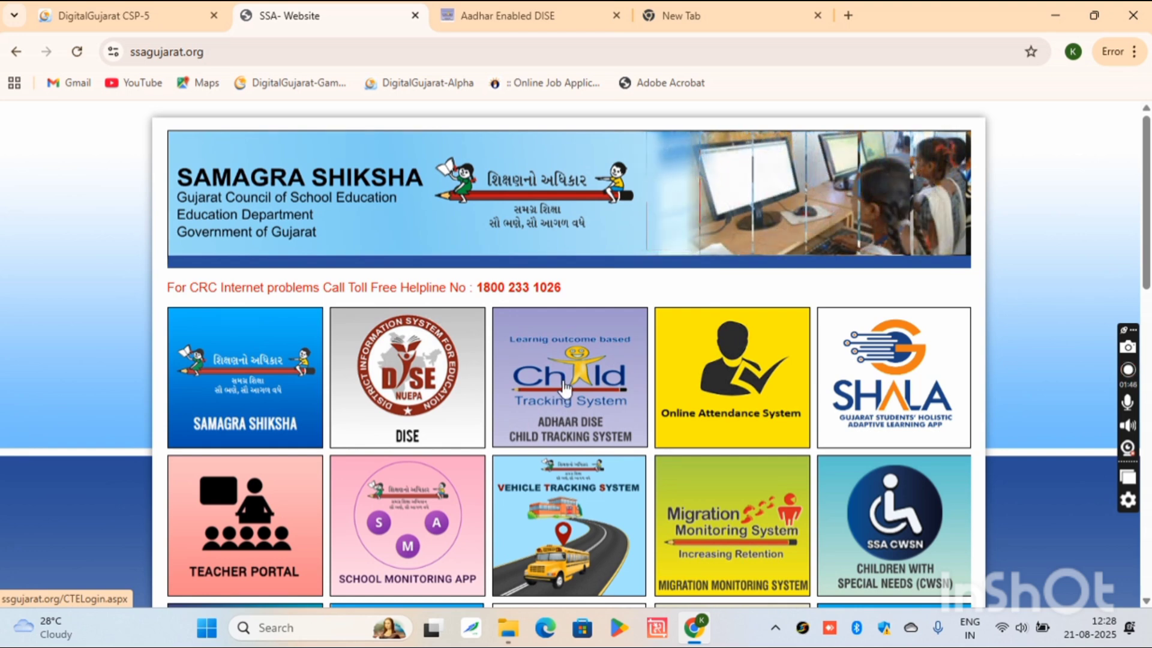
left_click(548, 15)
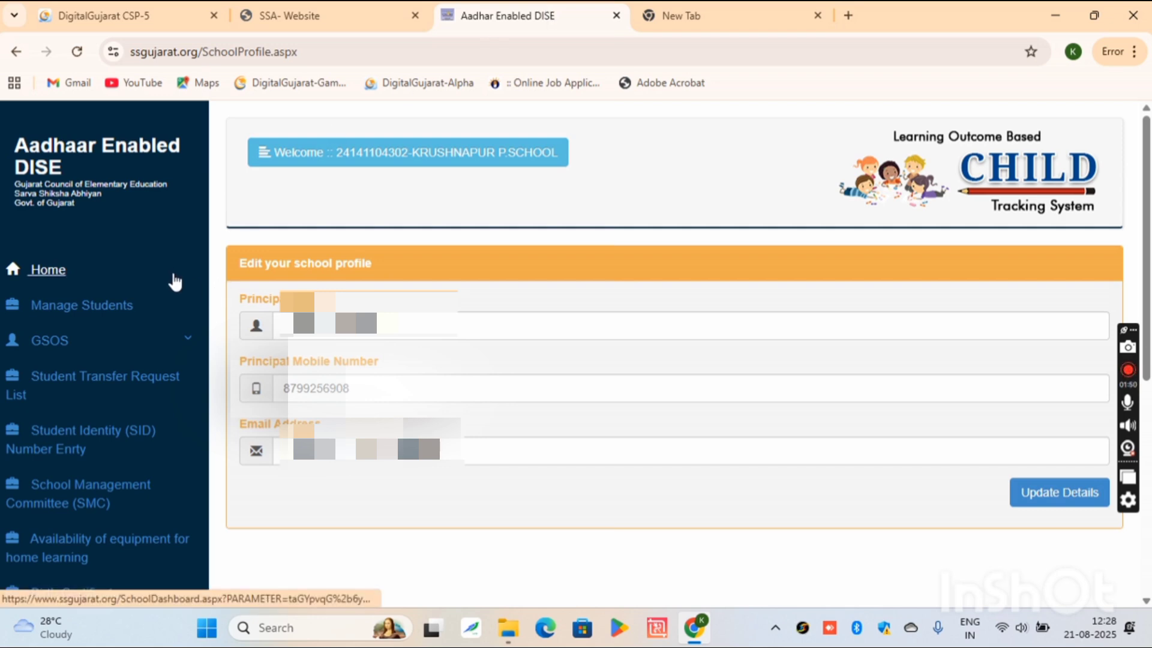
- Return to the school Home dashboard and scroll through its student summary tiles
left_click(50, 268)
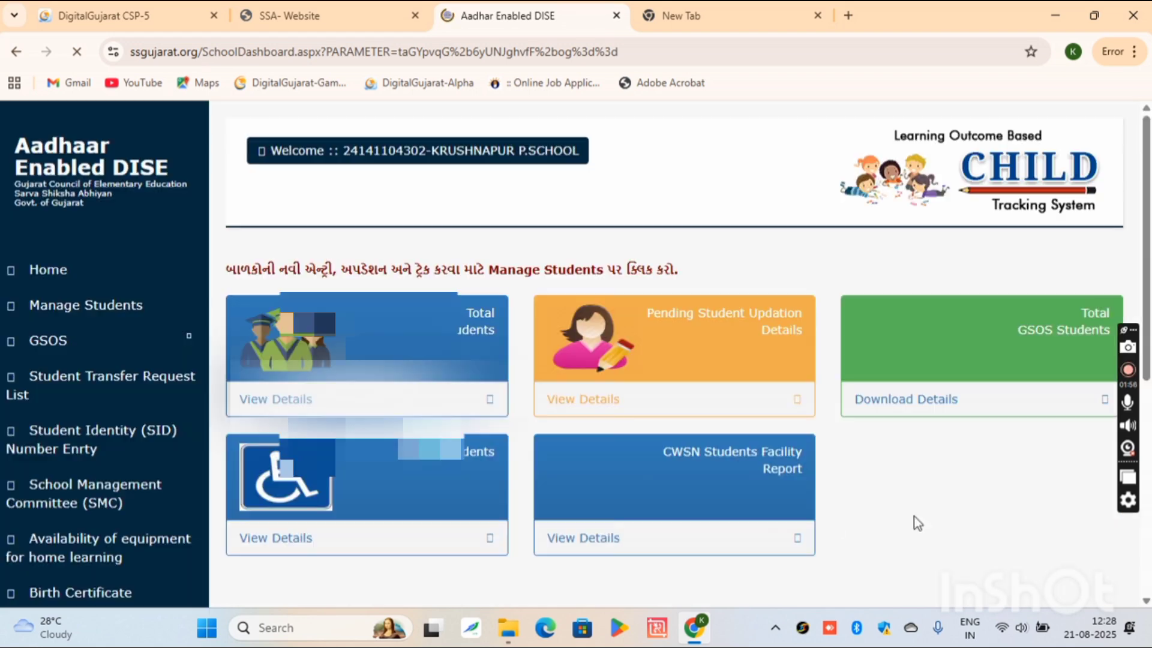
scroll(1147, 336, "down", 1)
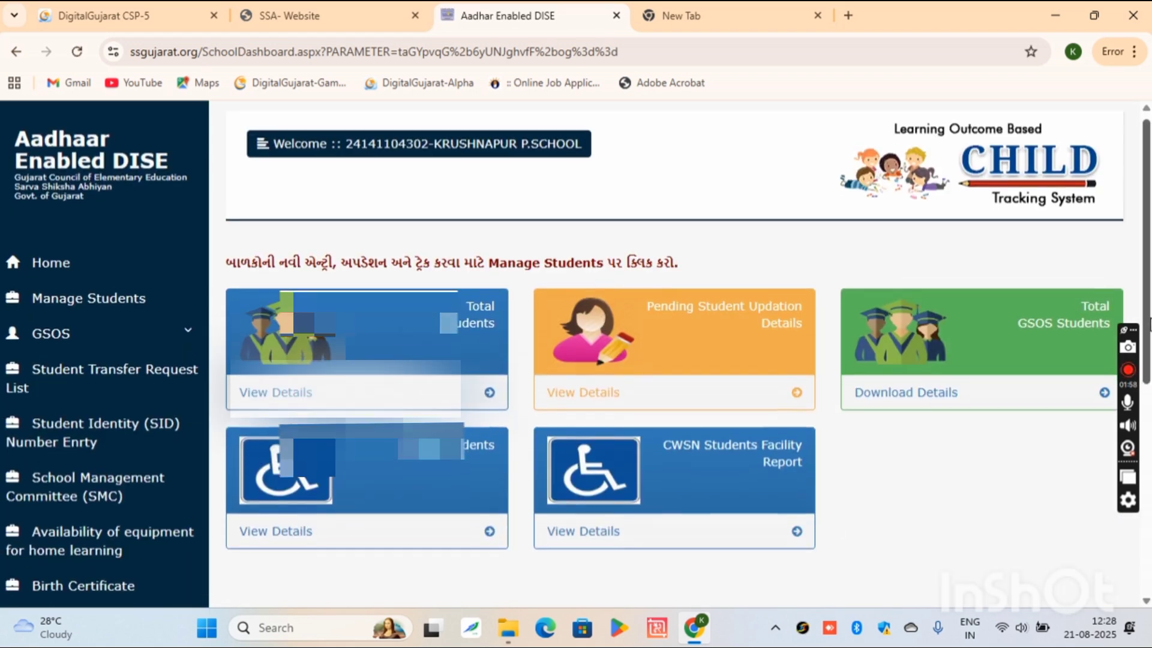
scroll(1148, 339, "down", 1)
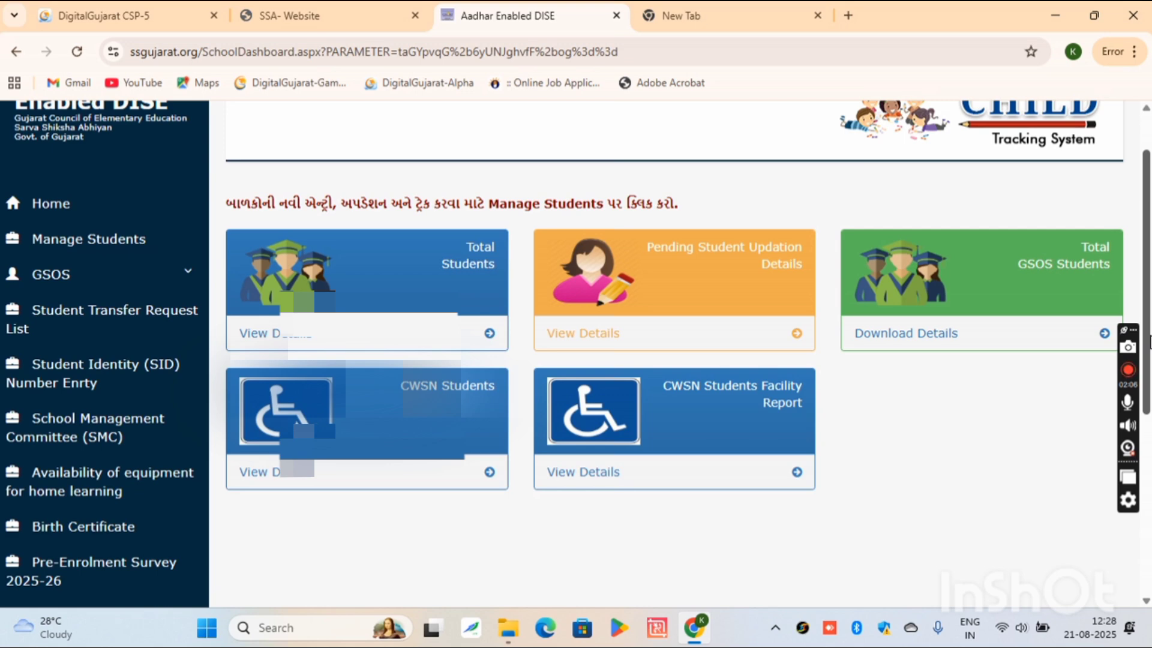
scroll(1150, 342, "down", 2)
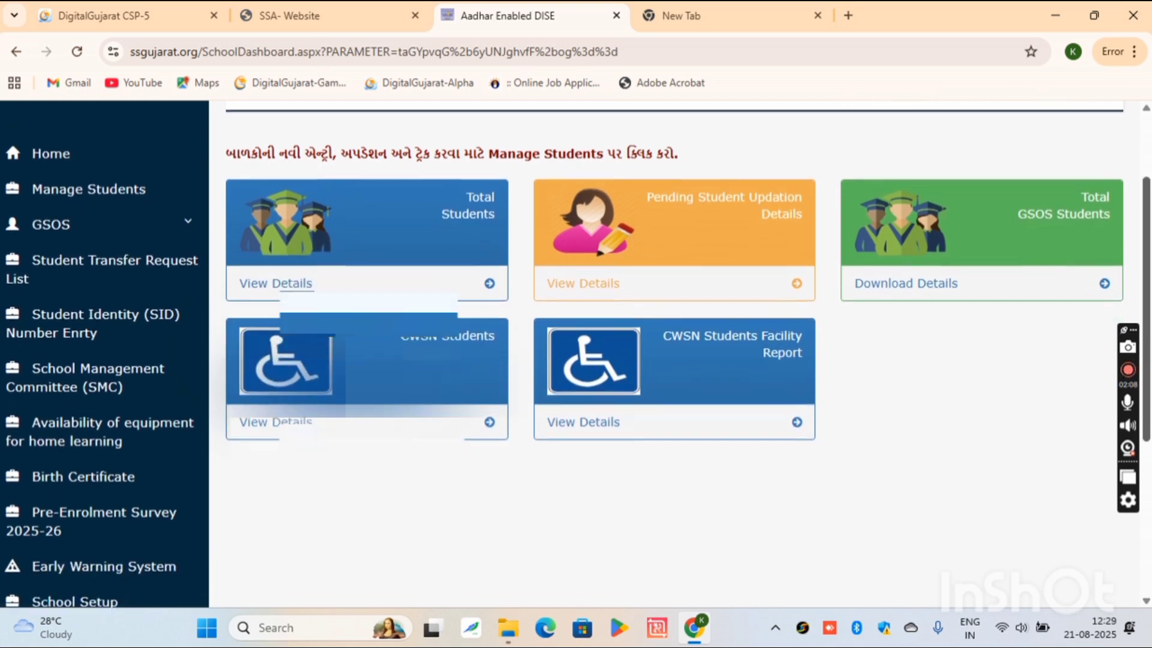
scroll(575, 353, "down", 4)
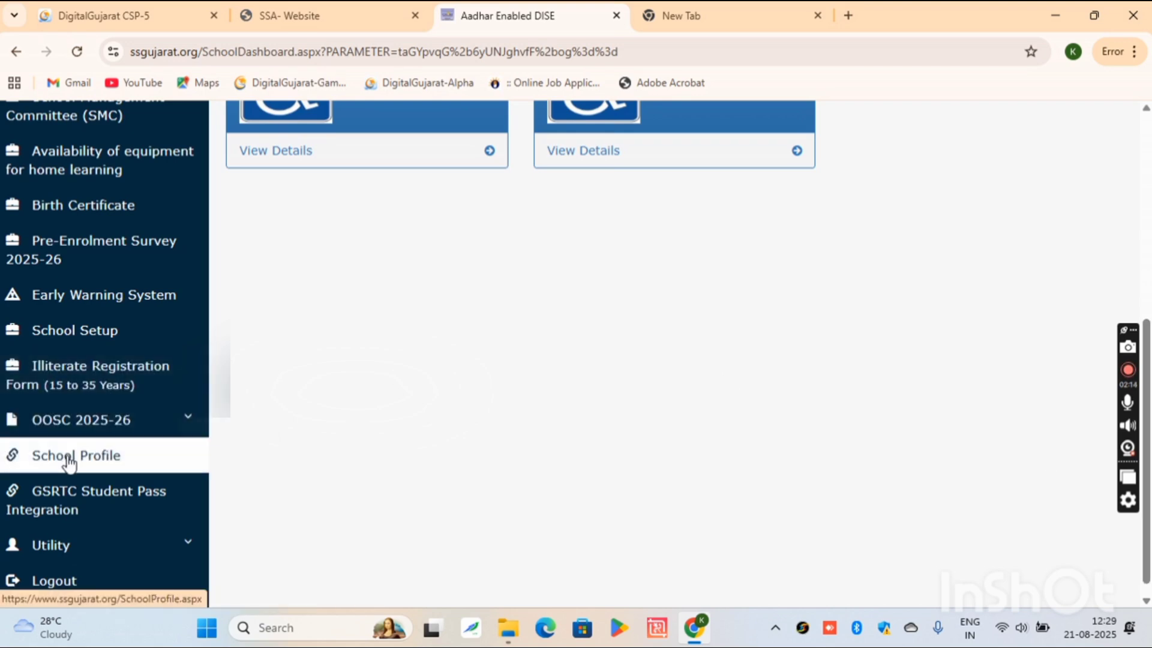
- Open the School Profile form, select the Principal name field, then return to the DigitalGujarat tab
left_click(154, 469)
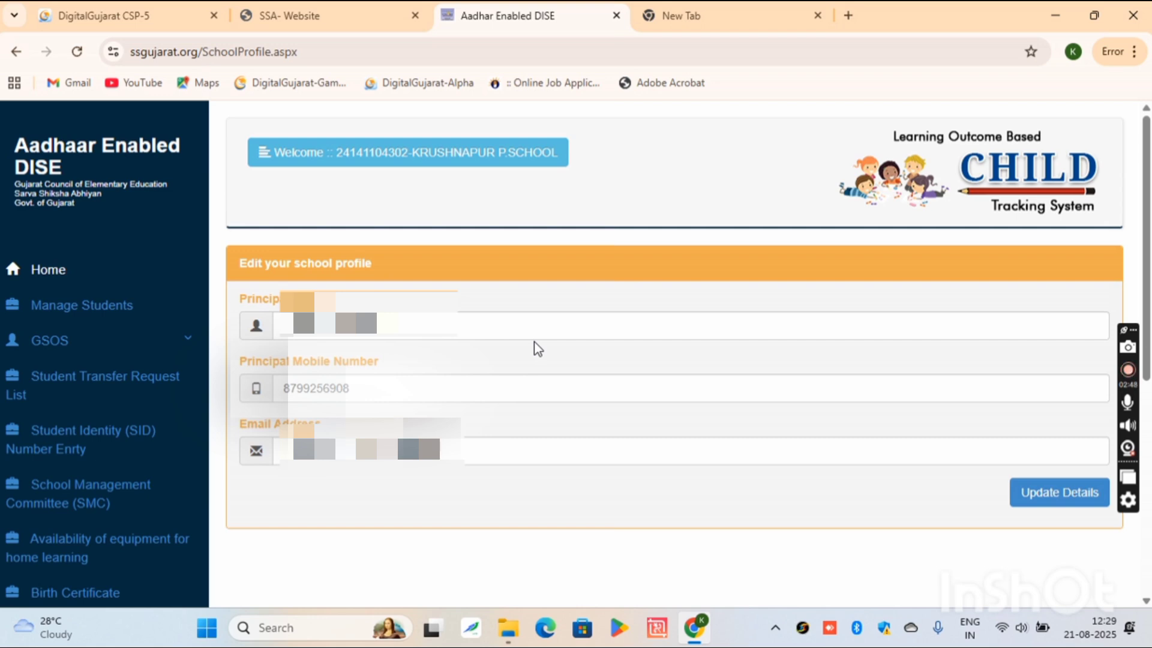
left_click(459, 330)
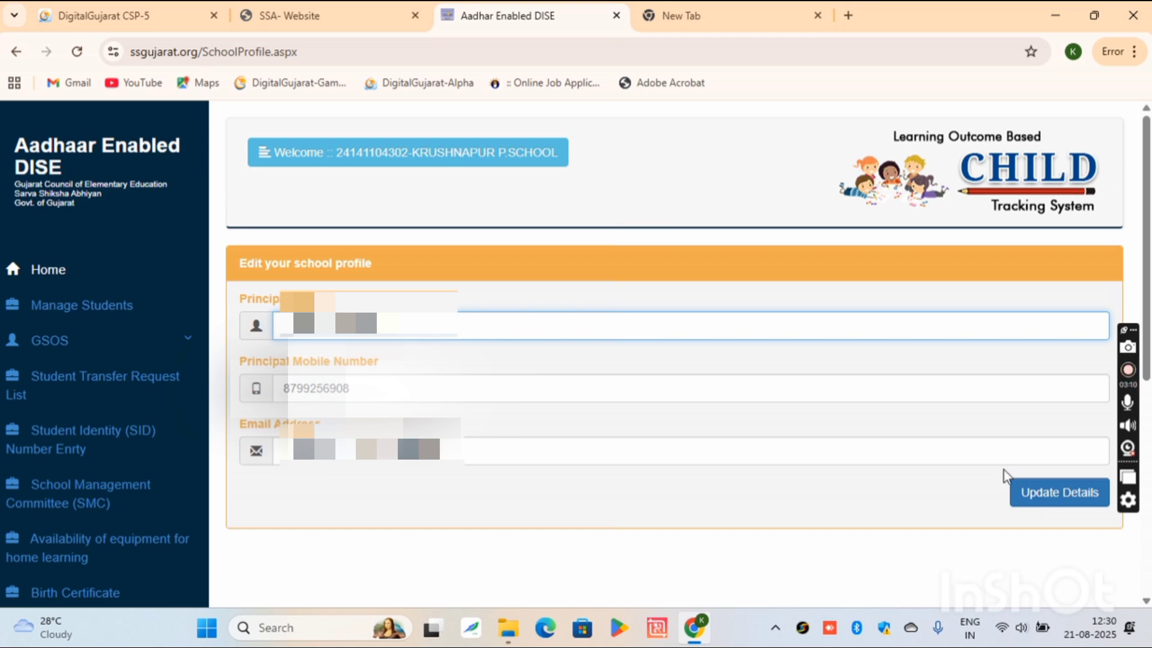
left_click(138, 10)
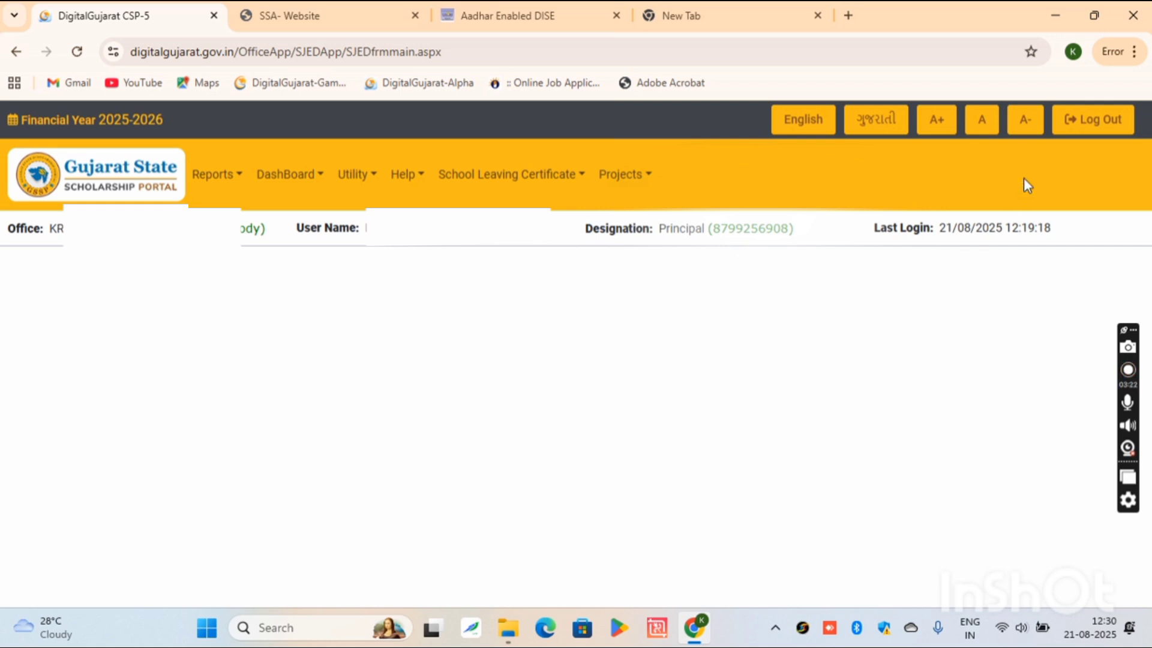
- Log out of the Scholarship Portal and look over the Digital Gujarat login page
left_click(1091, 135)
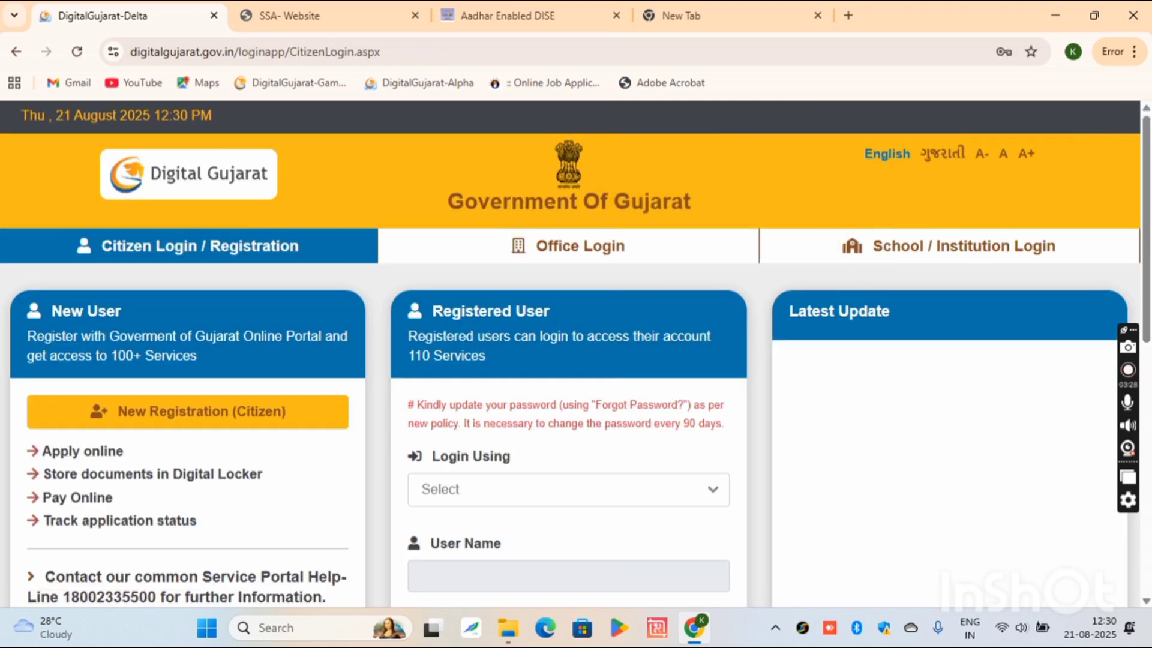
scroll(1146, 306, "down", 3)
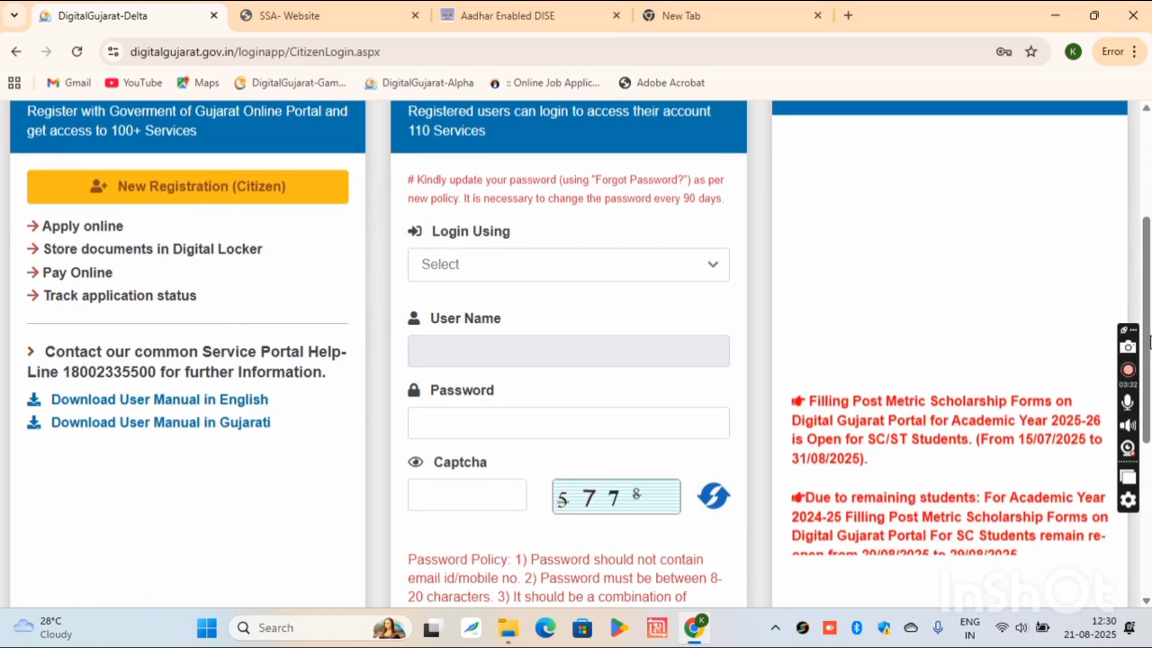
scroll(1149, 341, "up", 3)
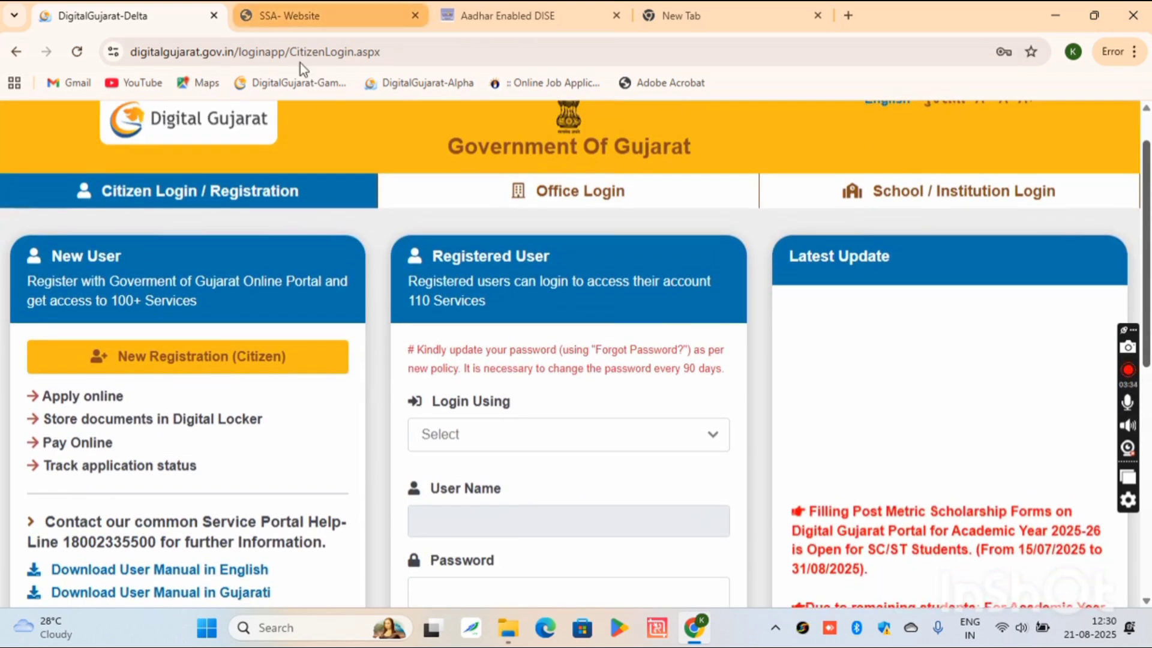
scroll(1146, 297, "up", 1)
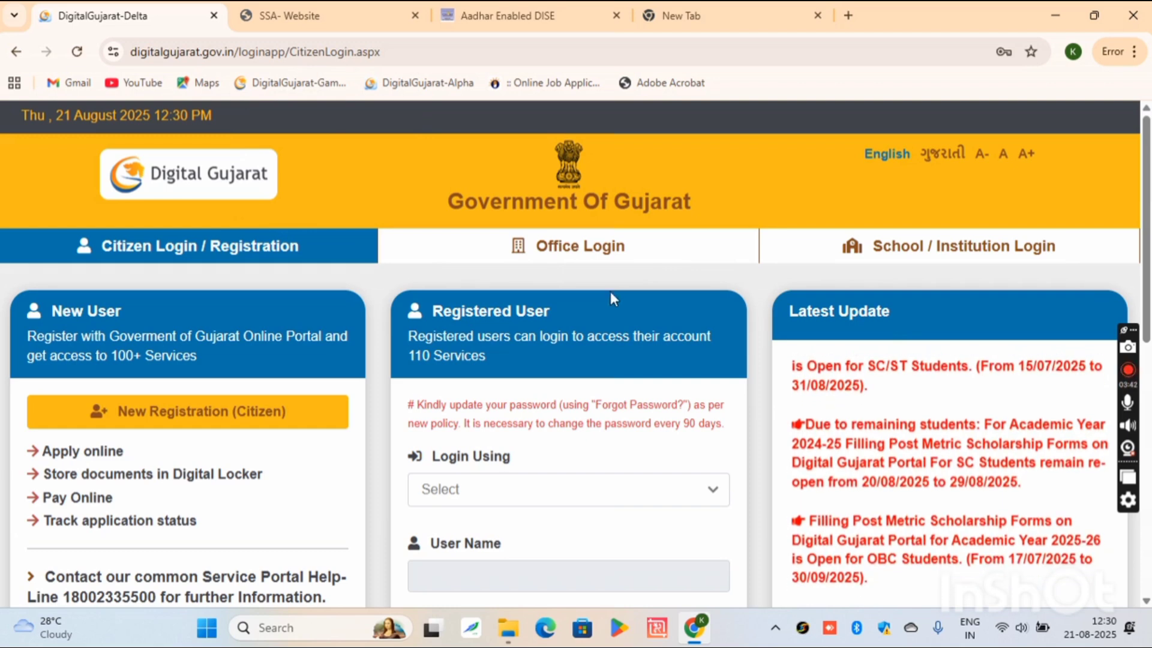
- Choose School / Institution Login and enter the captcha answer on the login form
left_click(928, 252)
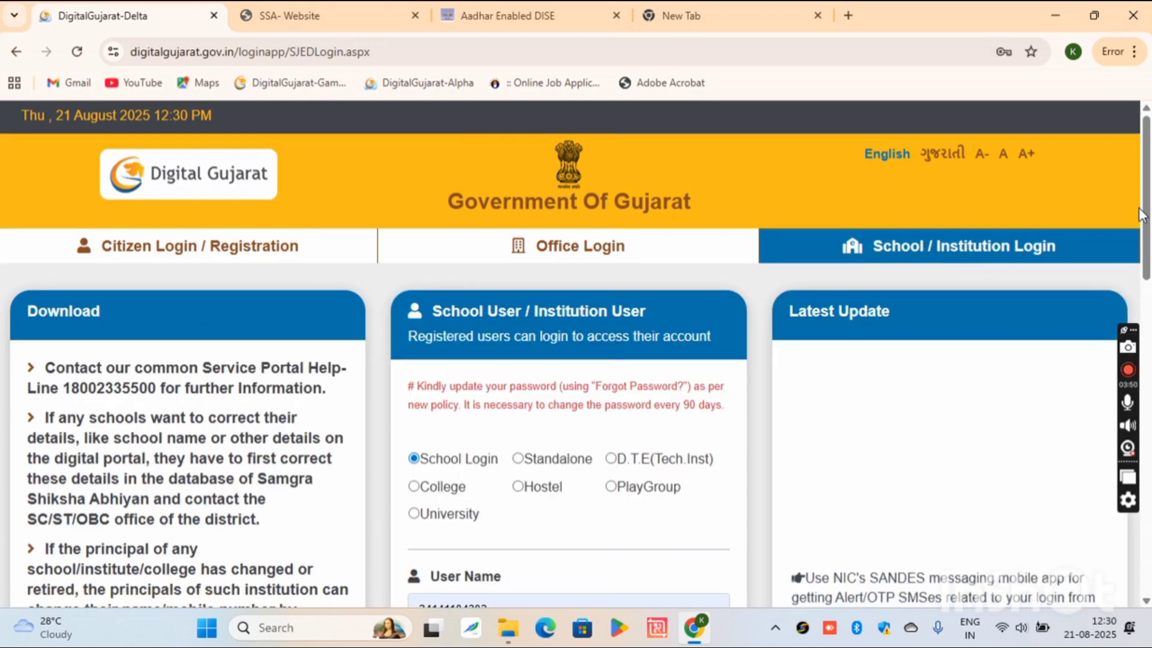
key("ctrl+a")
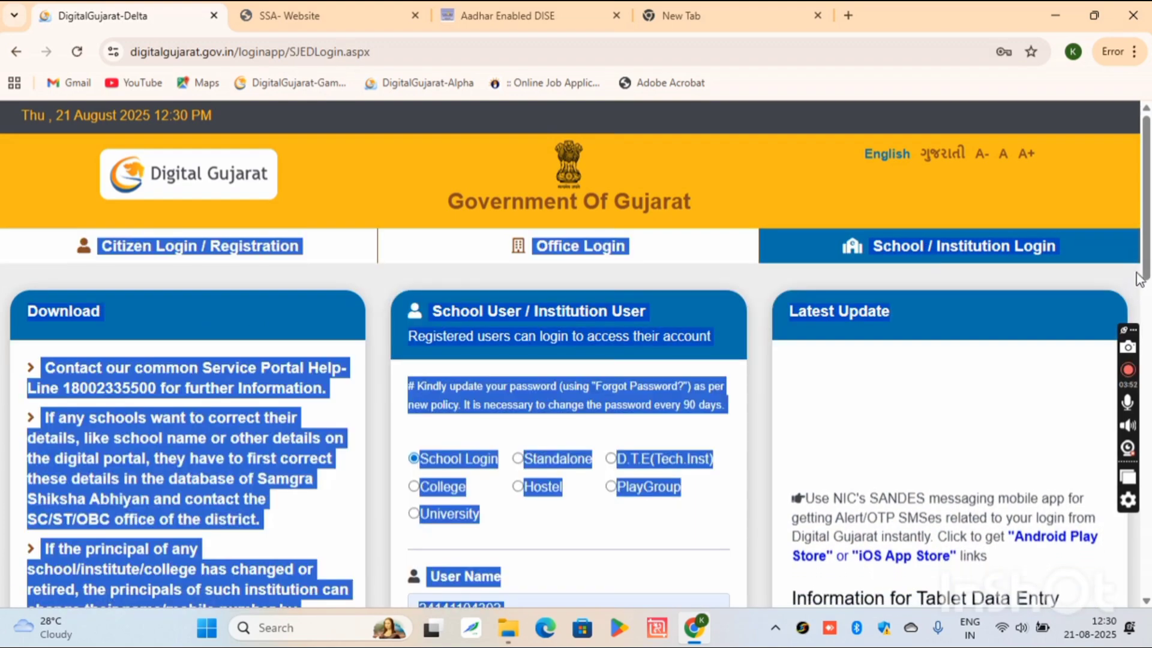
left_click(1134, 275)
scroll(1149, 312, "down", 3)
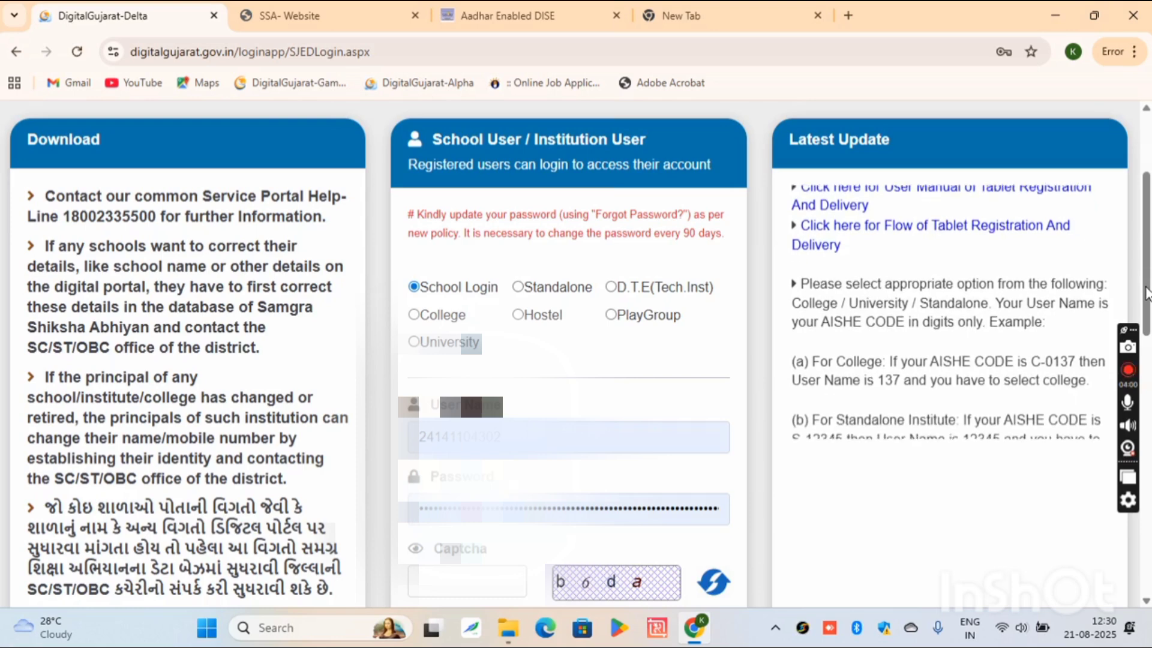
left_click_drag(1147, 293, 1147, 310)
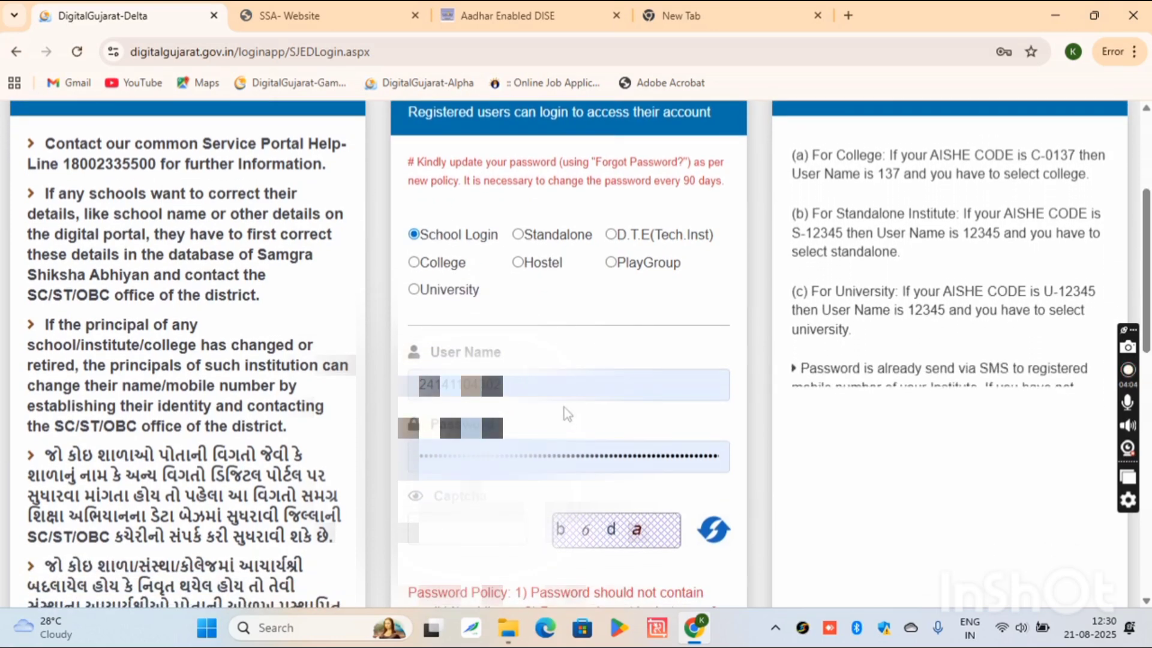
left_click(492, 531)
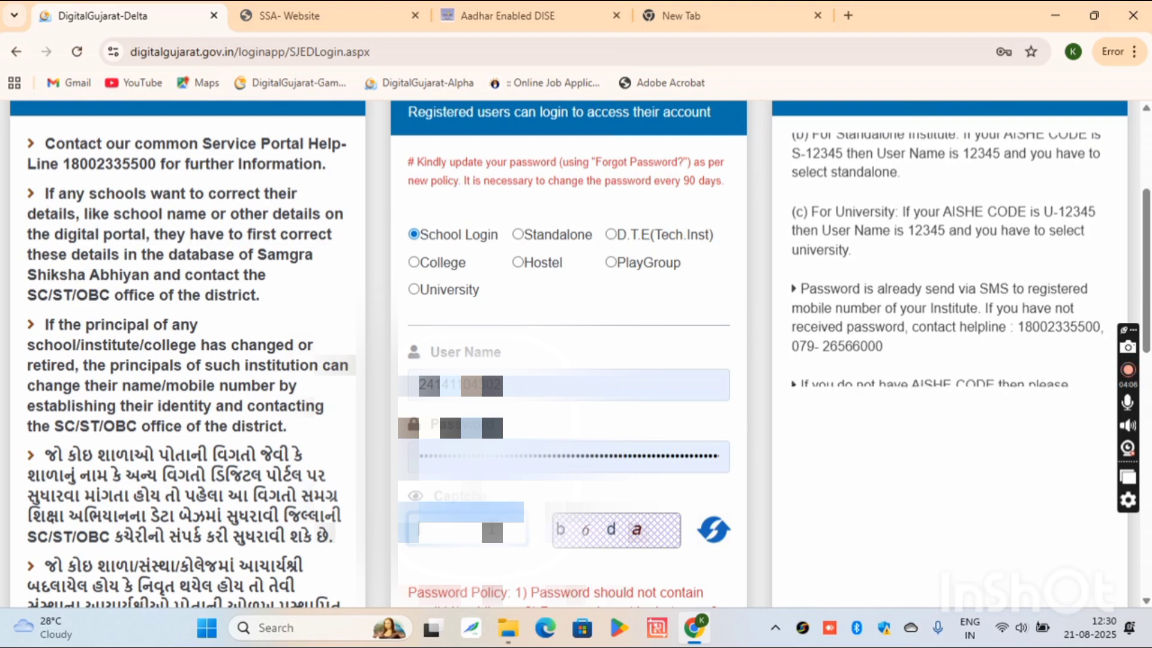
type("b")
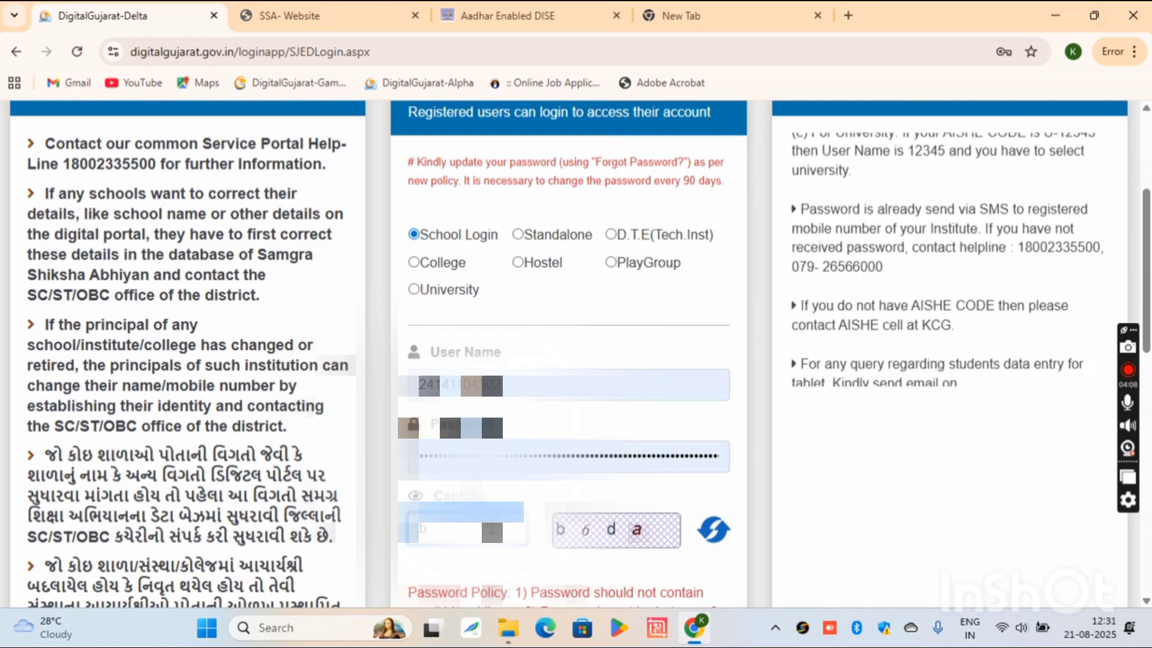
type("6d")
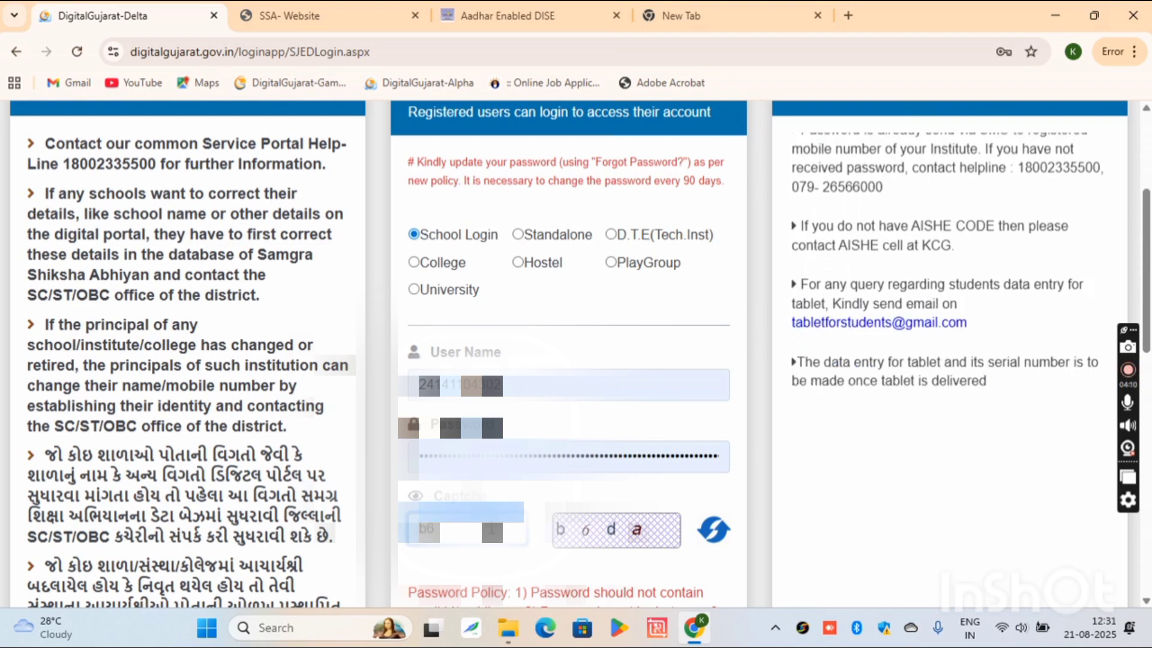
type("a")
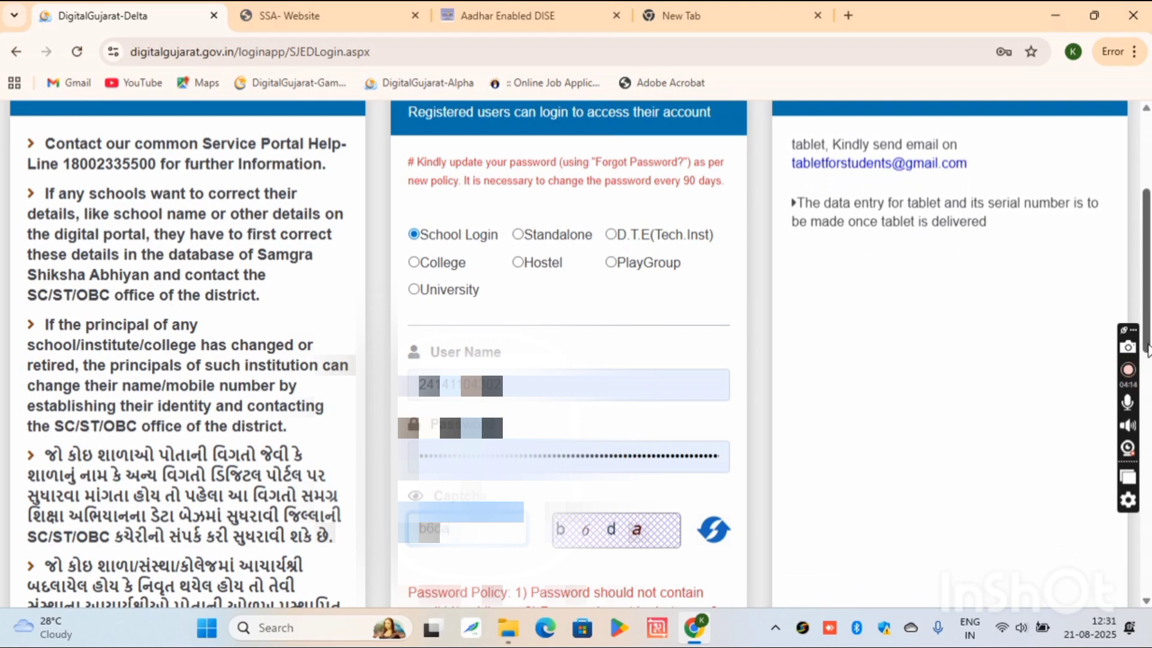
left_click_drag(1147, 350, 1147, 414)
- Submit the school login, enter the received OTP and confirm it
left_click(507, 569)
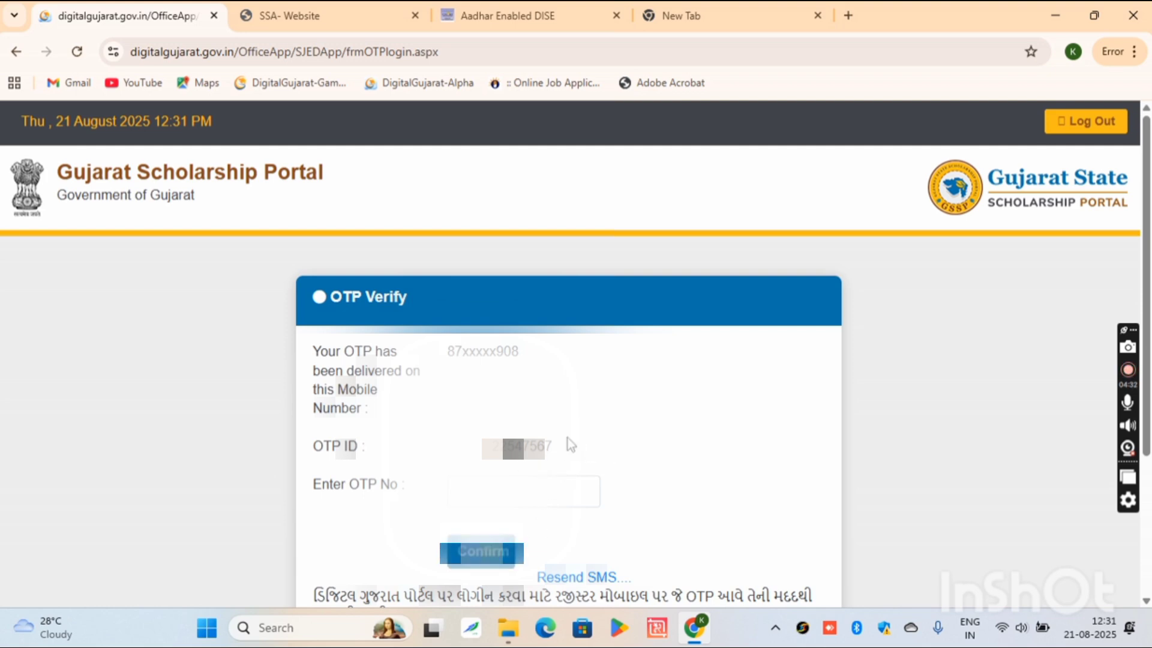
left_click(503, 493)
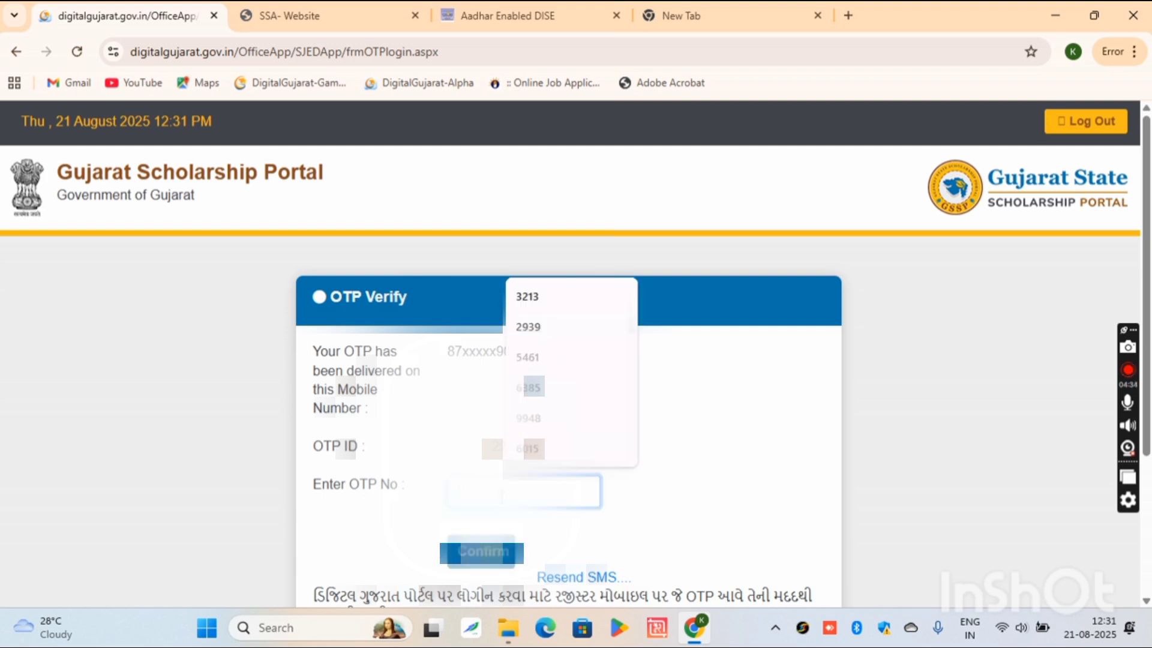
type("6")
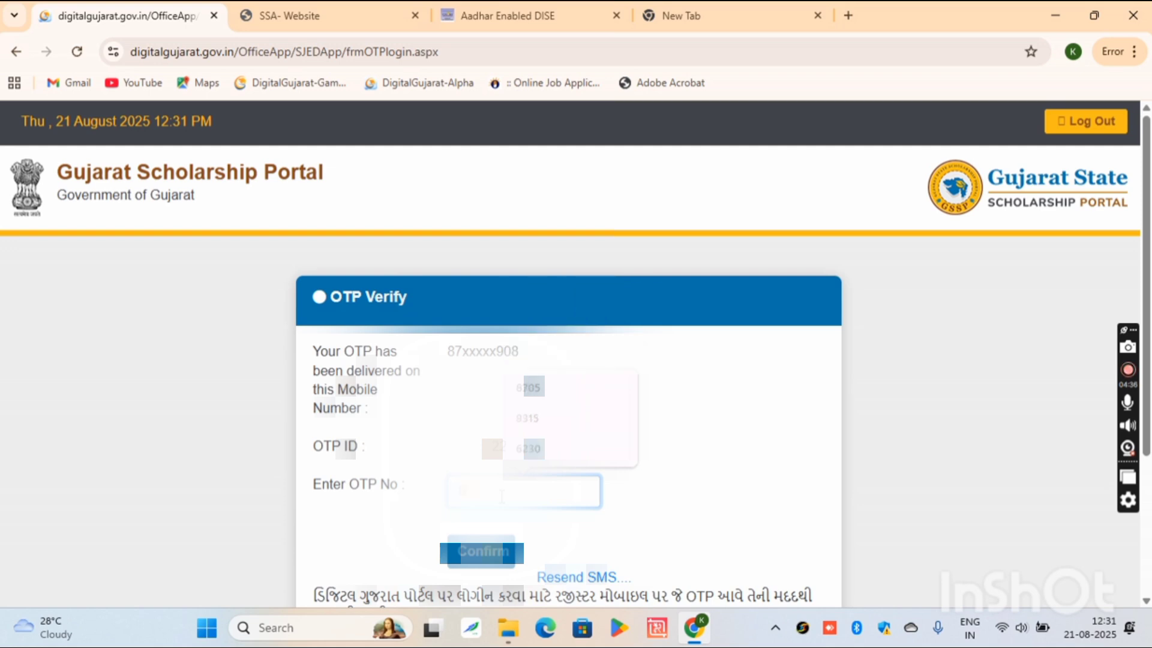
type("2")
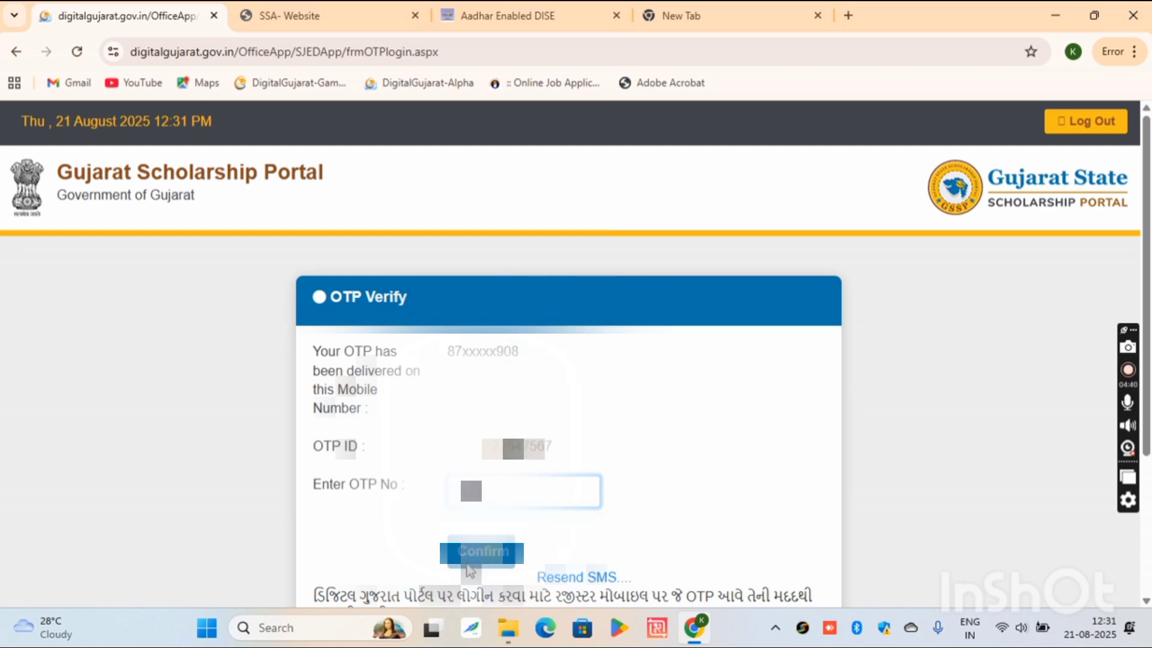
left_click(489, 553)
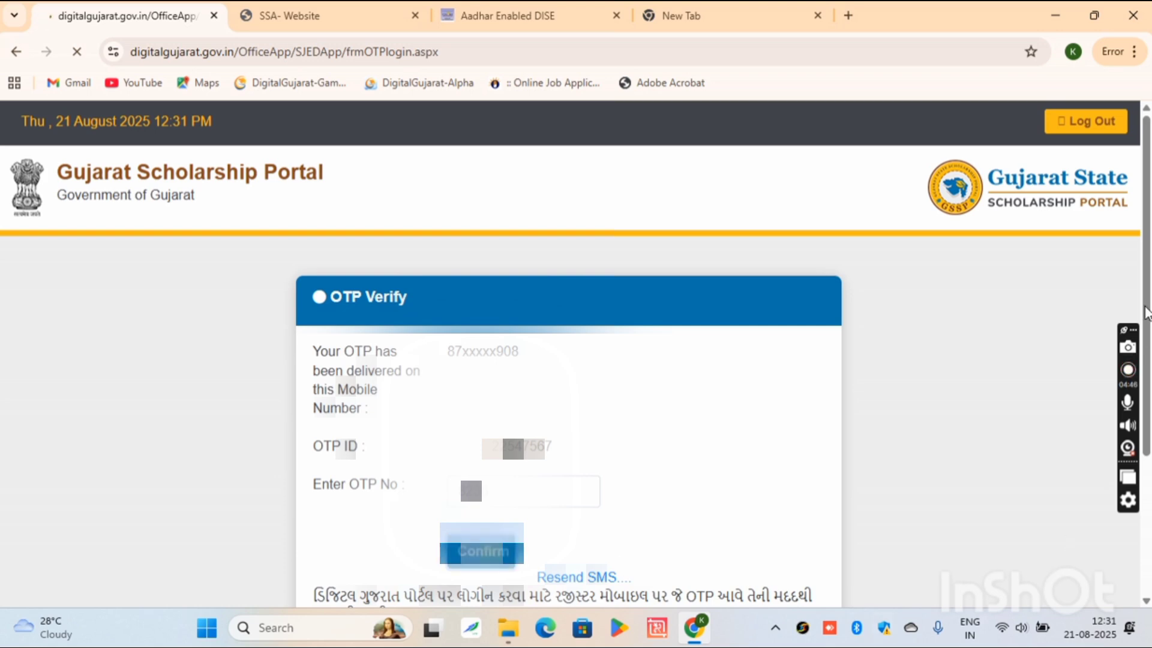
scroll(1146, 312, "down", 3)
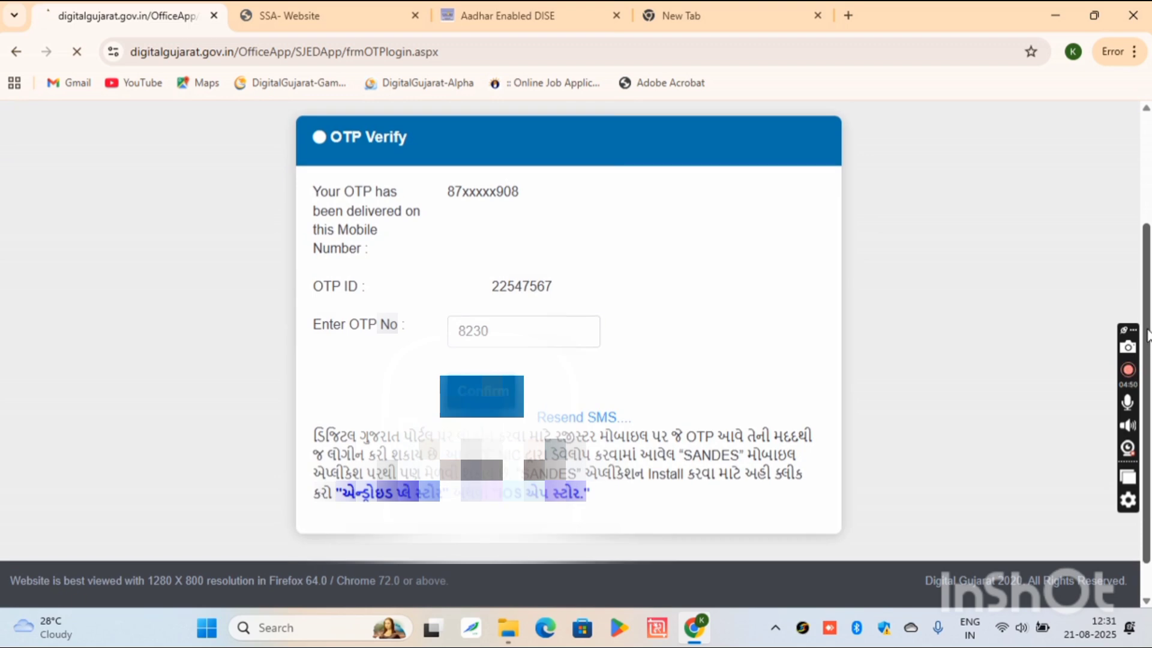
left_click_drag(1146, 309, 1146, 201)
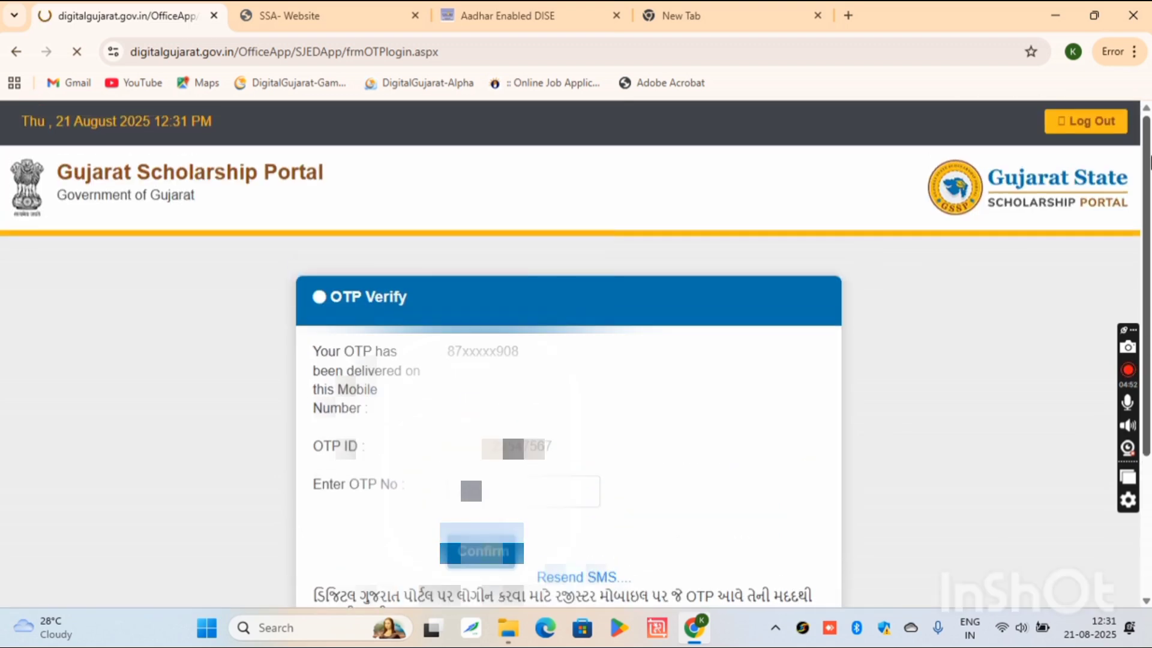